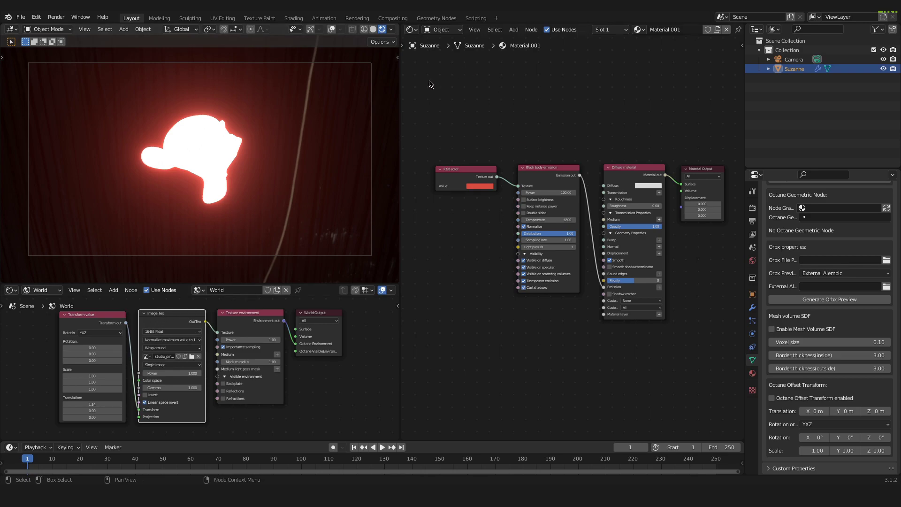
- Delete Suzanne's RGB color, Black body emission and Diffuse material nodes, keeping the Material Output, and refresh the rendered viewport
{"action": "left_click_drag", "start_coordinate": [416, 101], "coordinate": [729, 348]}
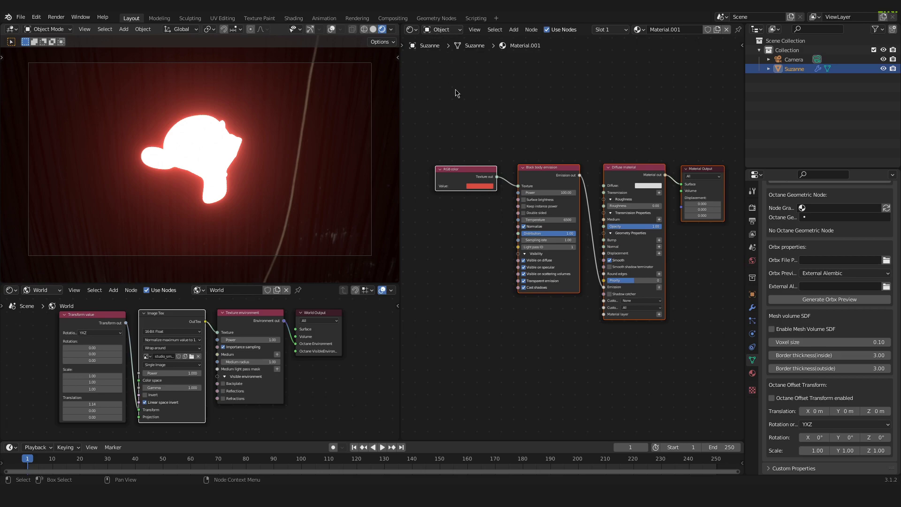
{"action": "left_click", "coordinate": [525, 151]}
{"action": "left_click_drag", "start_coordinate": [450, 126], "coordinate": [703, 365]}
{"action": "left_click", "coordinate": [643, 330]}
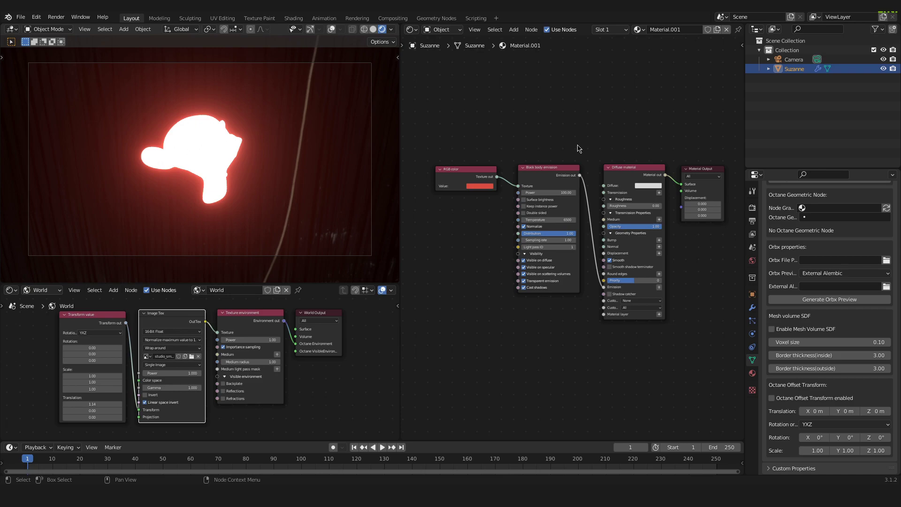
{"action": "left_click_drag", "start_coordinate": [445, 122], "coordinate": [675, 329]}
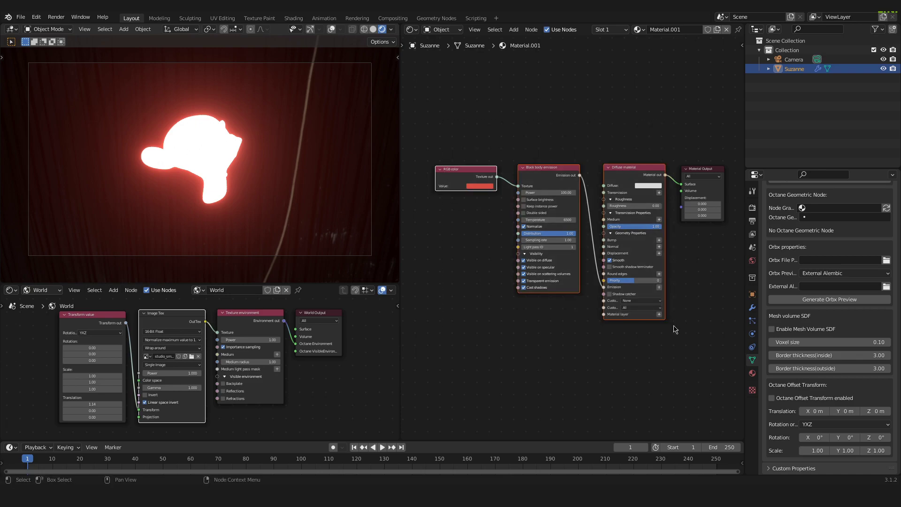
{"action": "key", "text": "Delete"}
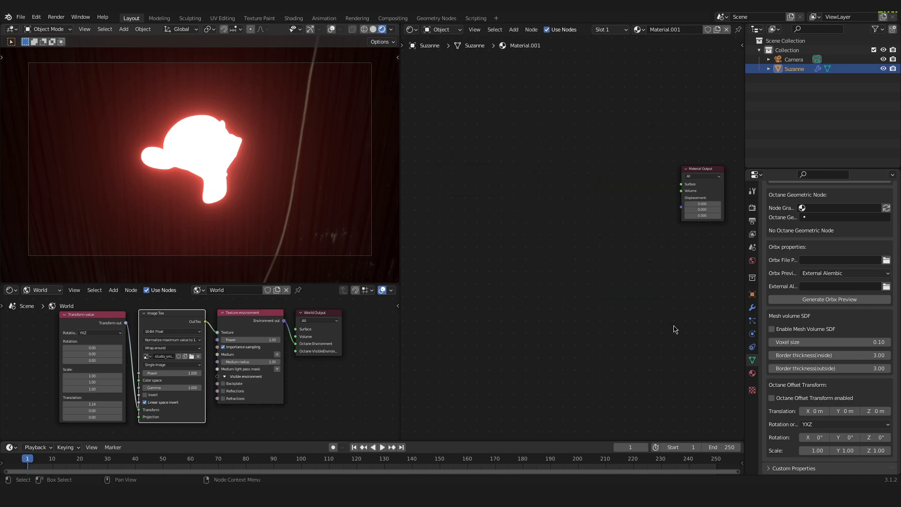
{"action": "left_click", "coordinate": [374, 30]}
{"action": "left_click", "coordinate": [382, 29]}
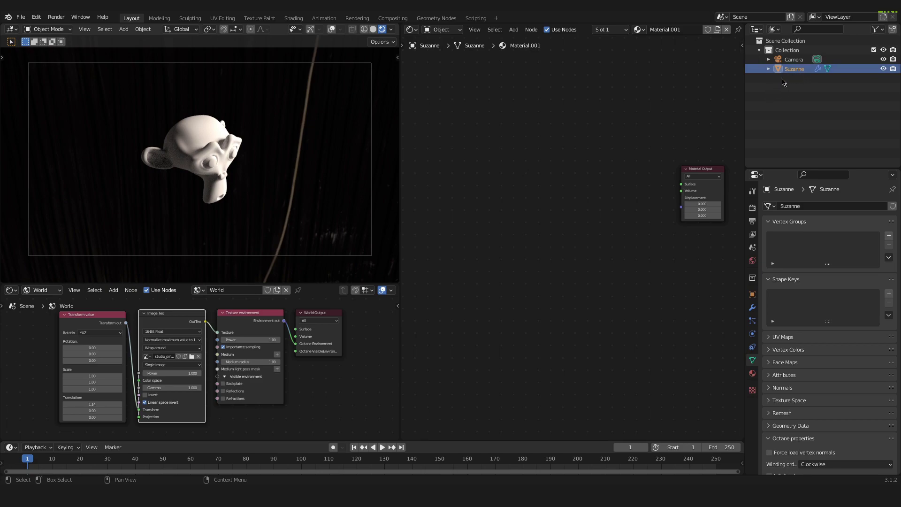
- Set the material node area to the Shader Editor with the Object shader type
{"action": "left_click", "coordinate": [411, 30]}
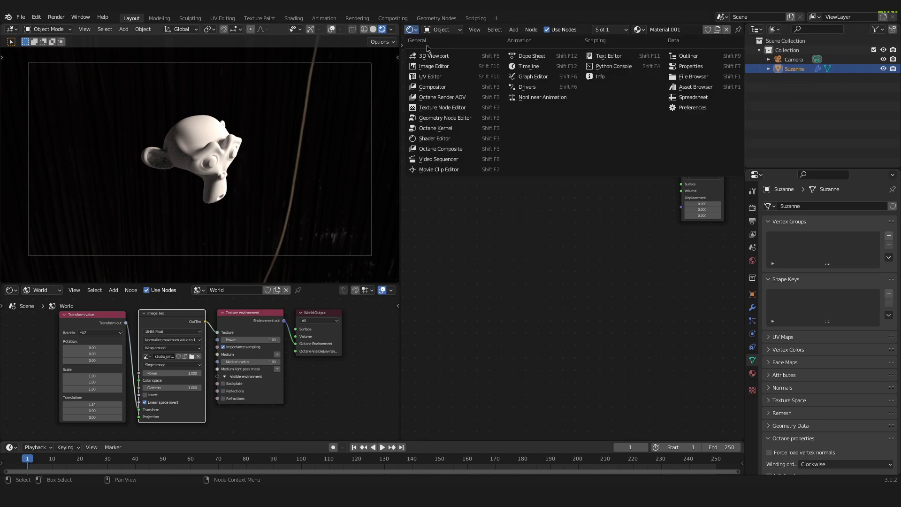
{"action": "left_click", "coordinate": [434, 139]}
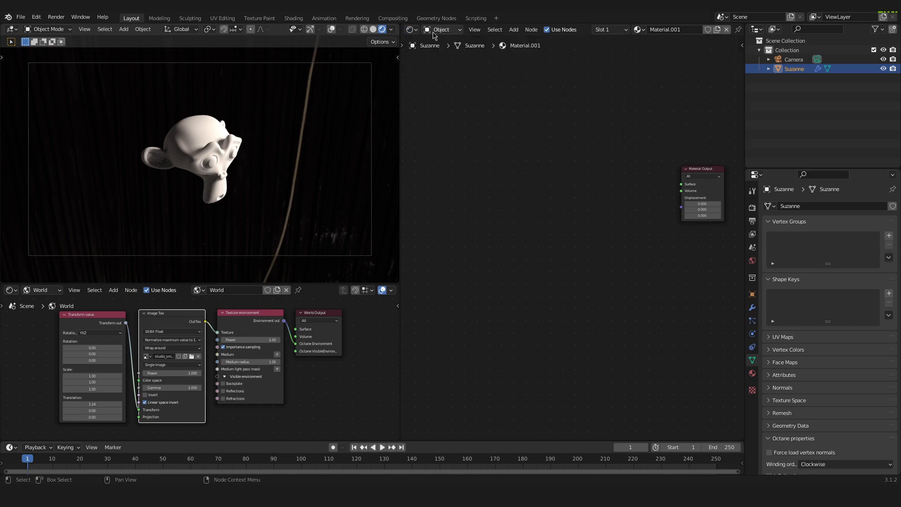
{"action": "left_click", "coordinate": [454, 32]}
{"action": "left_click", "coordinate": [455, 42]}
- Reposition the Material Output node in Suzanne's material graph, leaving room for nodes before it
{"action": "left_click_drag", "start_coordinate": [668, 140], "coordinate": [735, 252]}
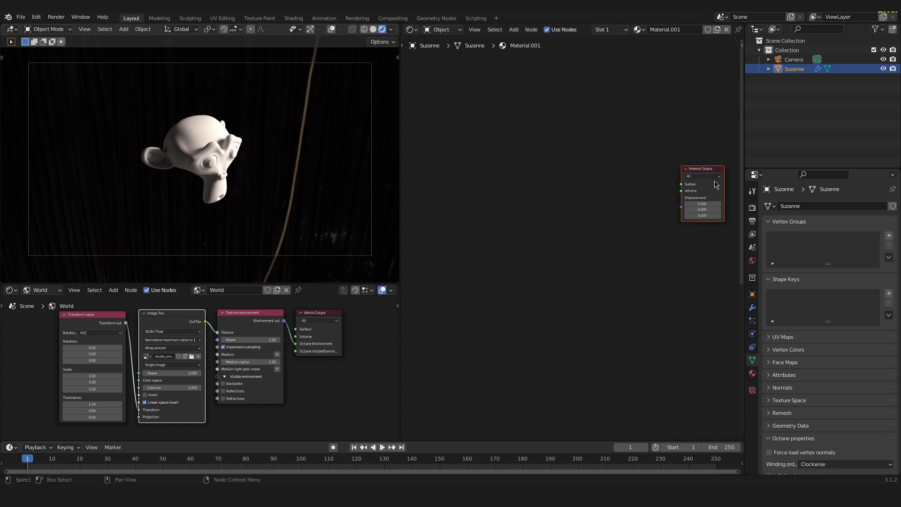
{"action": "key", "text": "g"}
{"action": "left_click", "coordinate": [691, 197]}
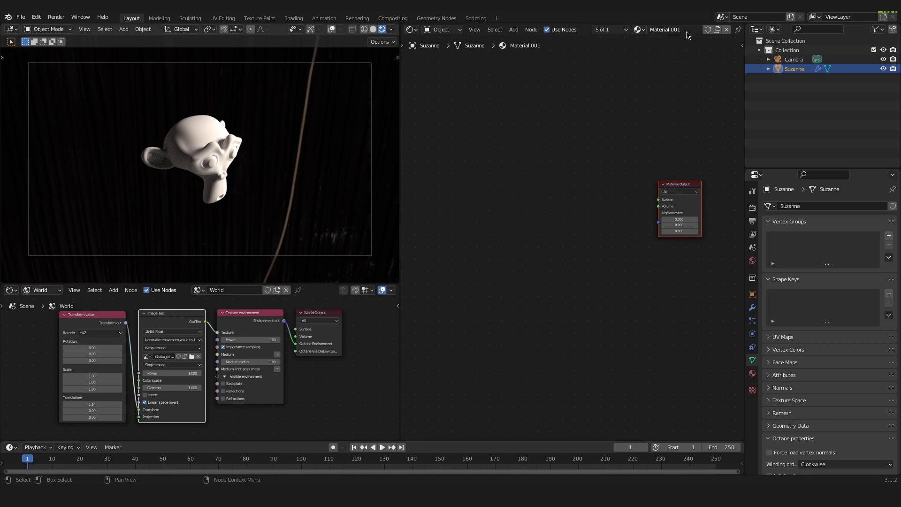
{"action": "left_click", "coordinate": [615, 182]}
{"action": "left_click_drag", "start_coordinate": [552, 134], "coordinate": [639, 302]}
{"action": "left_click_drag", "start_coordinate": [633, 135], "coordinate": [719, 259]}
{"action": "left_click_drag", "start_coordinate": [690, 190], "coordinate": [695, 182]}
{"action": "left_click", "coordinate": [641, 205]}
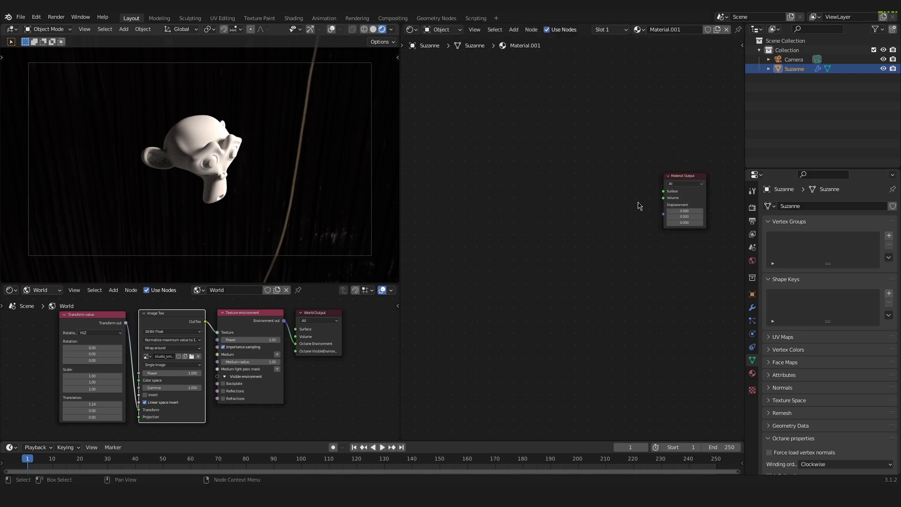
{"action": "left_click_drag", "start_coordinate": [556, 137], "coordinate": [635, 323]}
{"action": "left_click_drag", "start_coordinate": [697, 202], "coordinate": [678, 199]}
{"action": "left_click", "coordinate": [609, 206]}
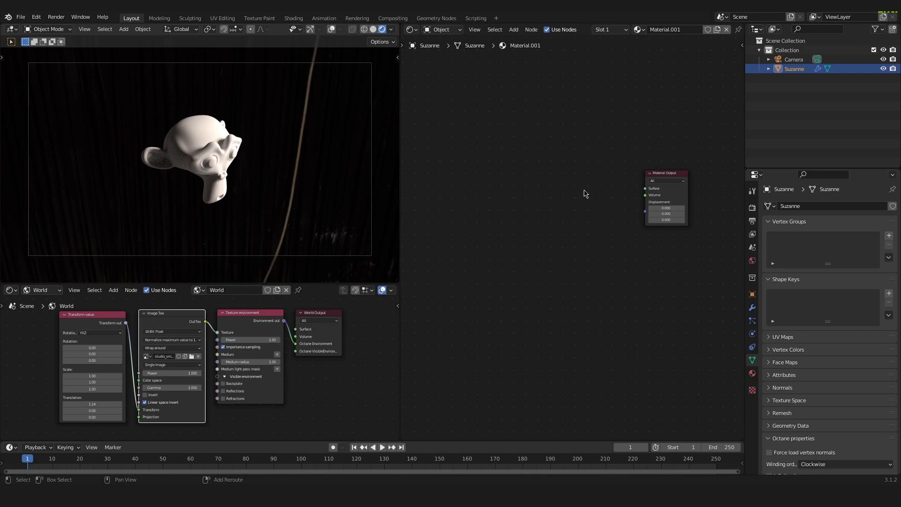
- Add a Diffuse material node and connect its Material out to the Surface input of the Material Output
{"action": "key", "text": "shift+a"}
{"action": "type", "text": "def"}
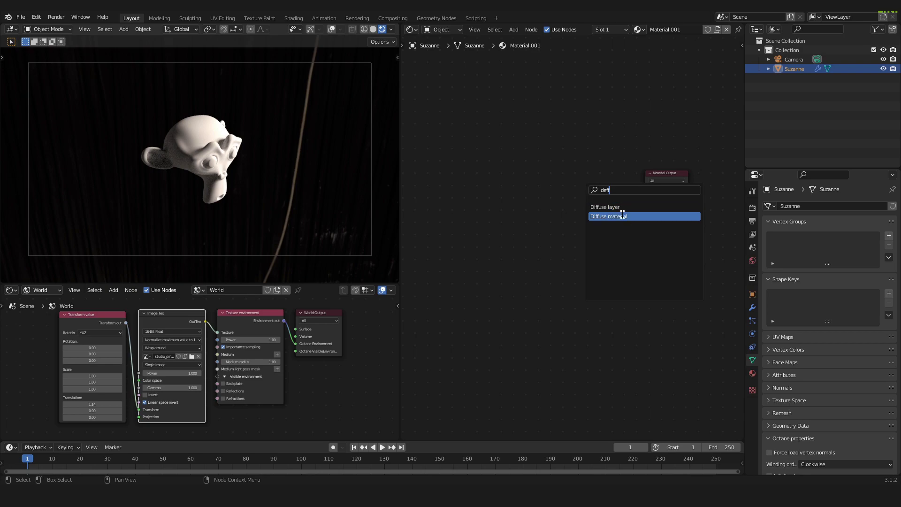
{"action": "left_click", "coordinate": [610, 216]}
{"action": "left_click", "coordinate": [587, 186]}
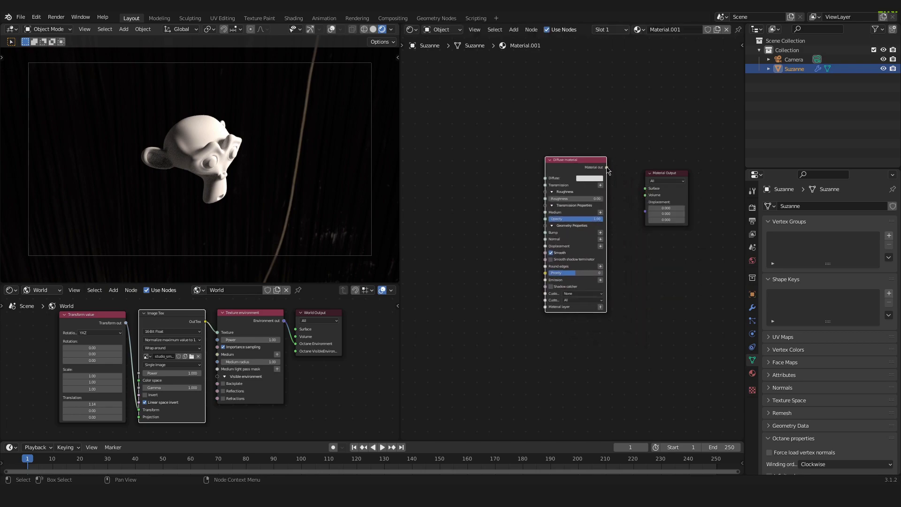
{"action": "scroll", "coordinate": [657, 188], "scroll_direction": "up", "scroll_amount": 2}
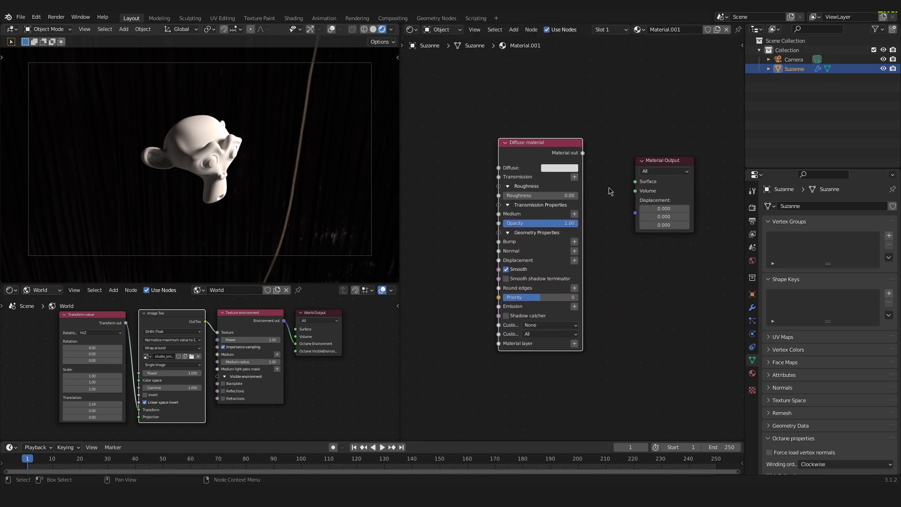
{"action": "left_click_drag", "start_coordinate": [582, 155], "coordinate": [637, 186]}
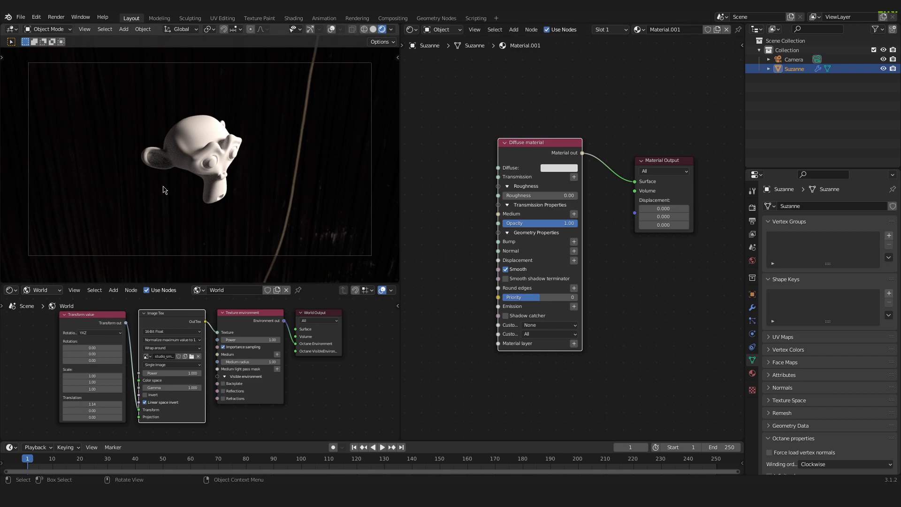
{"action": "middle_click_drag", "start_coordinate": [475, 225], "coordinate": [528, 221]}
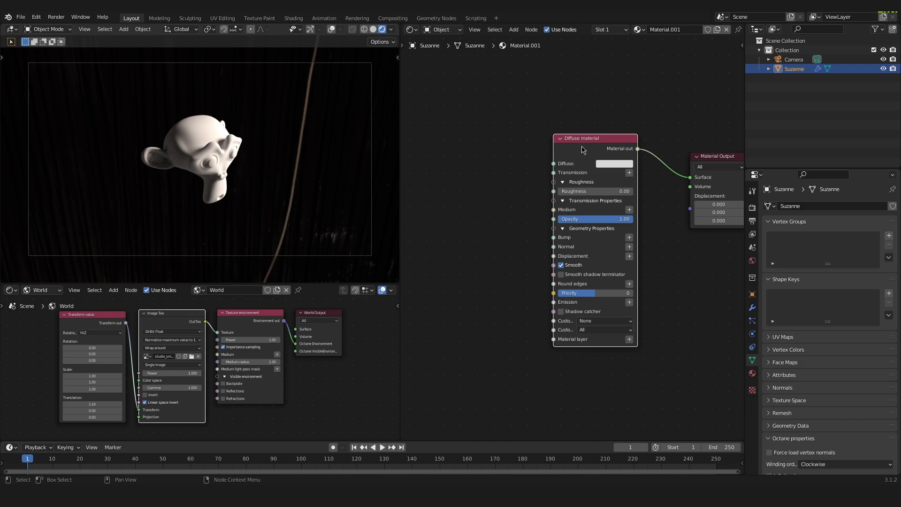
{"action": "left_click_drag", "start_coordinate": [588, 149], "coordinate": [582, 149]}
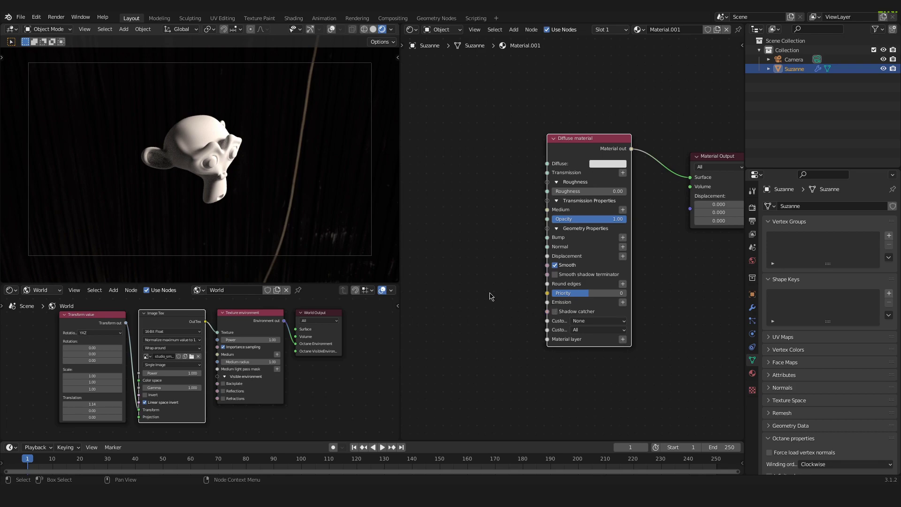
- Add a Black body emission node before the Diffuse material and connect its Emission out to the Emission input
{"action": "middle_click_drag", "start_coordinate": [487, 291], "coordinate": [508, 292]}
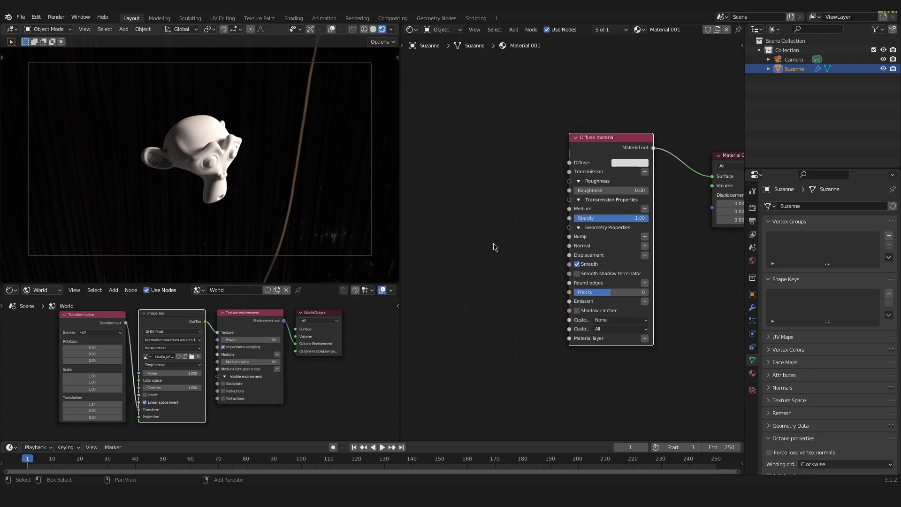
{"action": "key", "text": "shift+a"}
{"action": "left_click", "coordinate": [493, 244]}
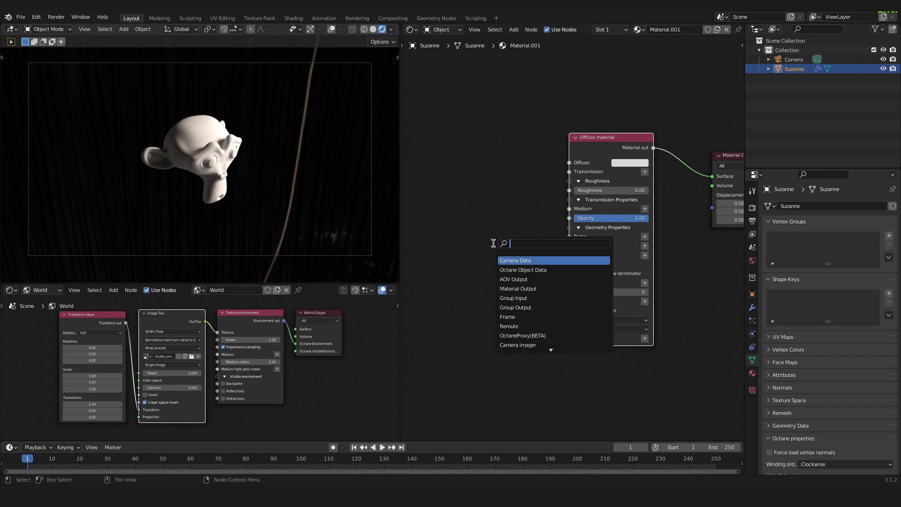
{"action": "type", "text": "black"}
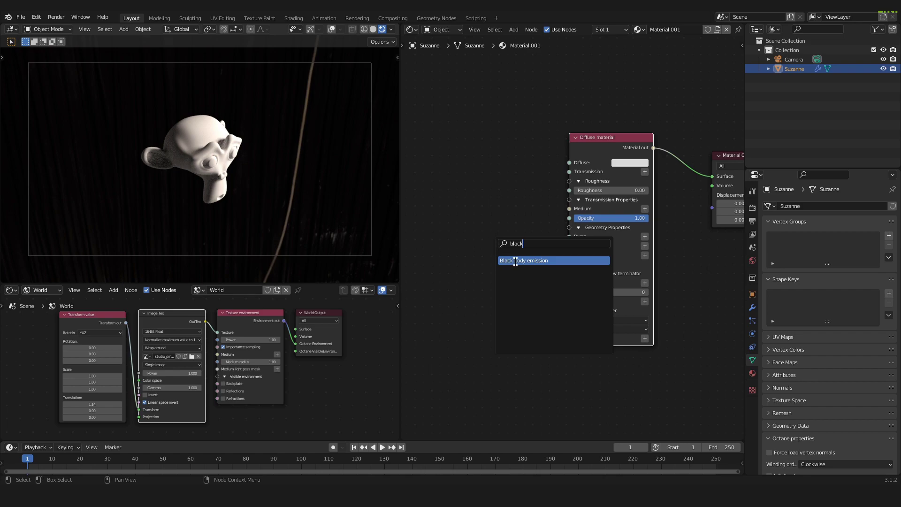
{"action": "left_click", "coordinate": [552, 260]}
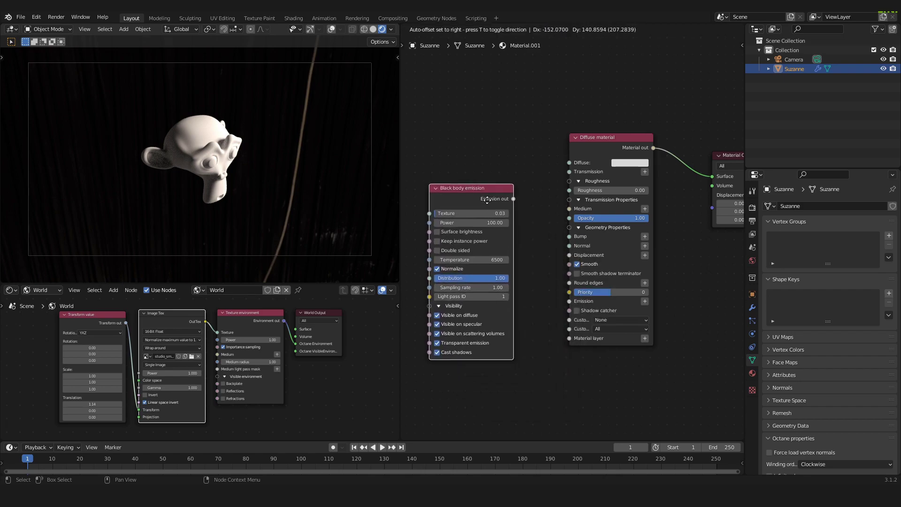
{"action": "left_click", "coordinate": [486, 150]}
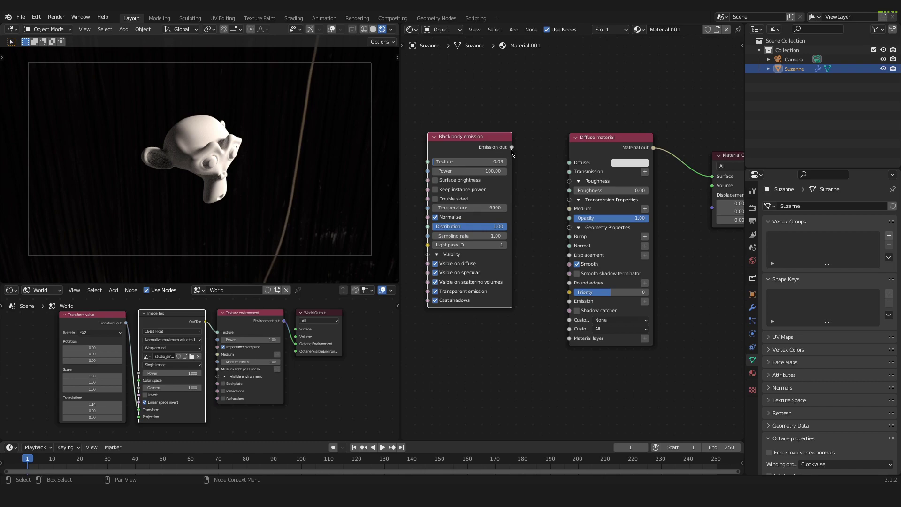
{"action": "left_click_drag", "start_coordinate": [512, 148], "coordinate": [569, 302]}
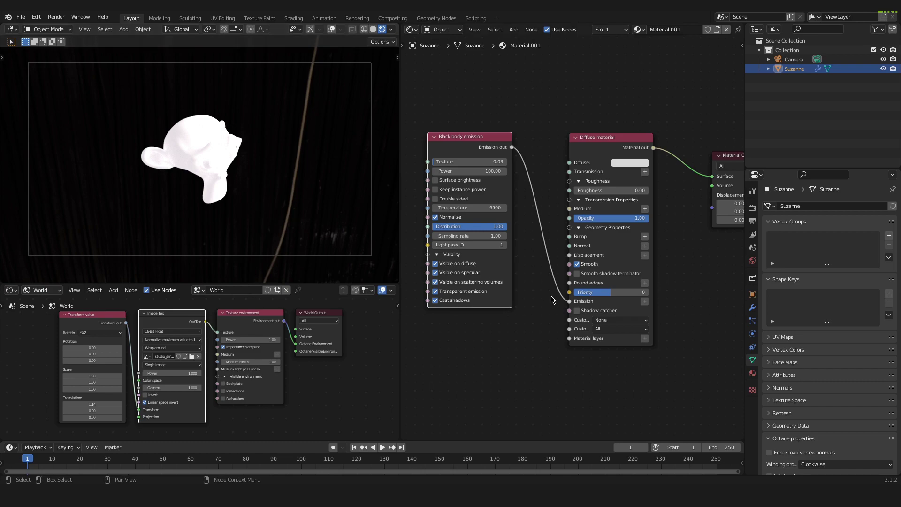
{"action": "left_click_drag", "start_coordinate": [473, 140], "coordinate": [490, 139]}
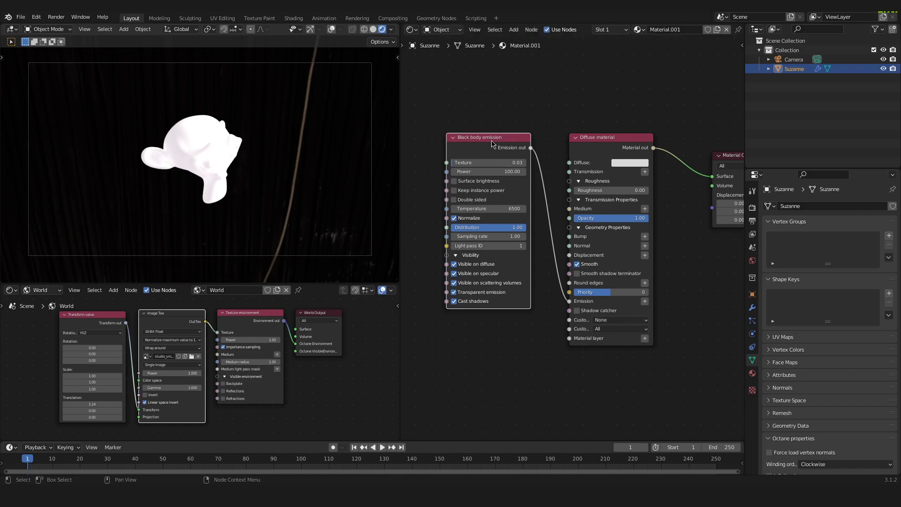
{"action": "left_click", "coordinate": [537, 252]}
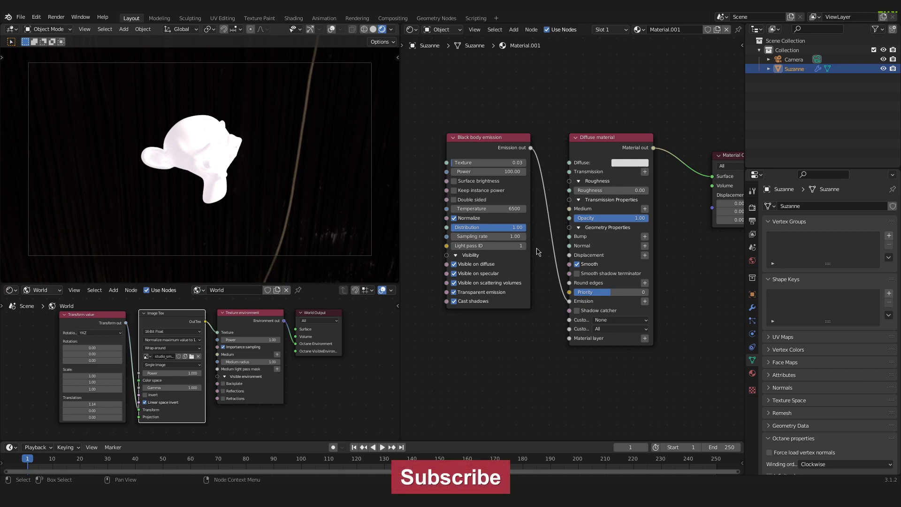
- Feed the Texture input of the Black body emission from a new RGB color node set to red
{"action": "middle_click_drag", "start_coordinate": [537, 252], "coordinate": [639, 245]}
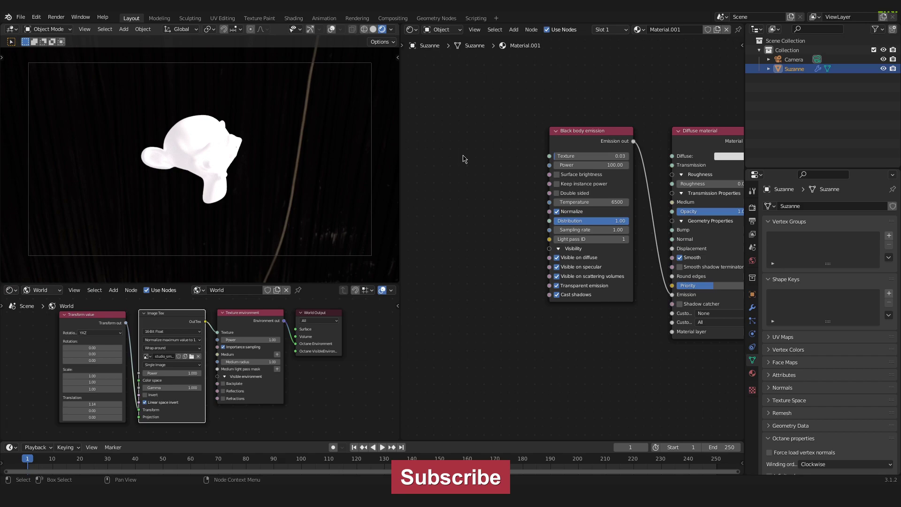
{"action": "key", "text": "shift"}
{"action": "key", "text": "shift+a"}
{"action": "left_click", "coordinate": [463, 155]}
{"action": "type", "text": "rgb"}
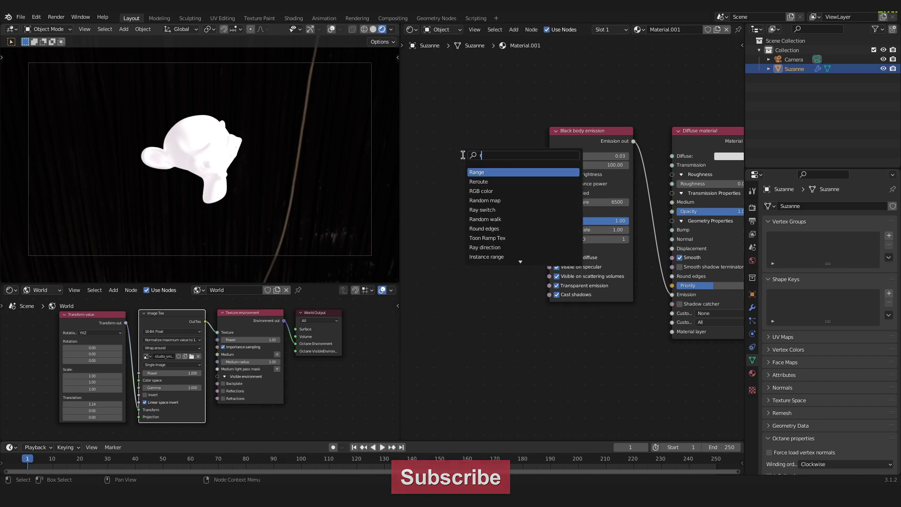
{"action": "left_click", "coordinate": [483, 172]}
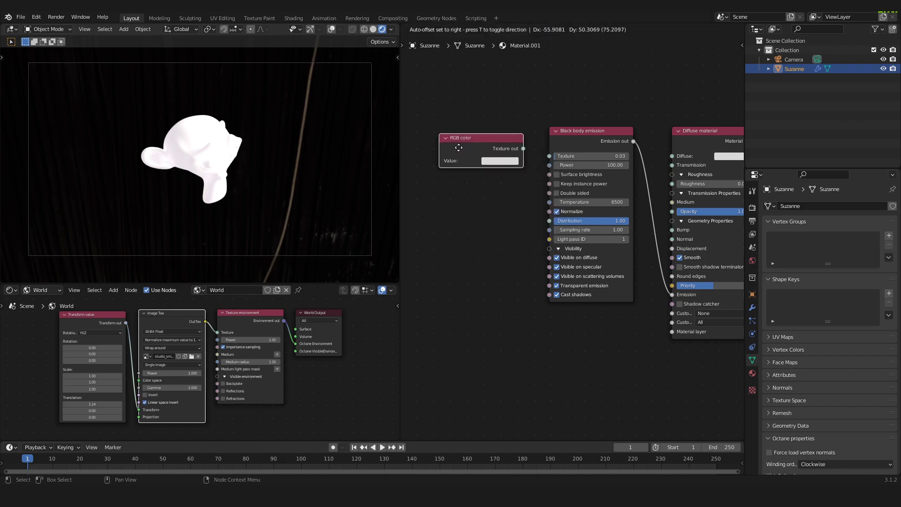
{"action": "left_click", "coordinate": [452, 149]}
{"action": "left_click_drag", "start_coordinate": [514, 146], "coordinate": [552, 158]}
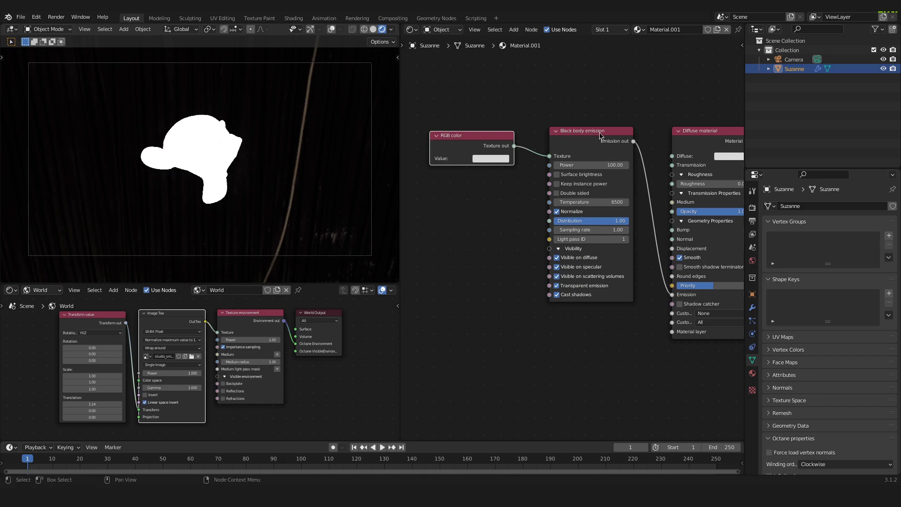
{"action": "left_click", "coordinate": [502, 160]}
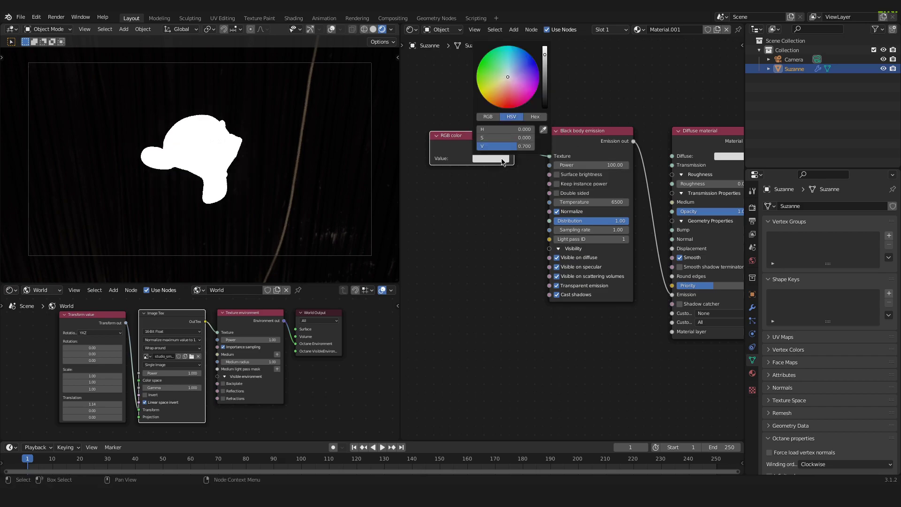
{"action": "left_click", "coordinate": [508, 97]}
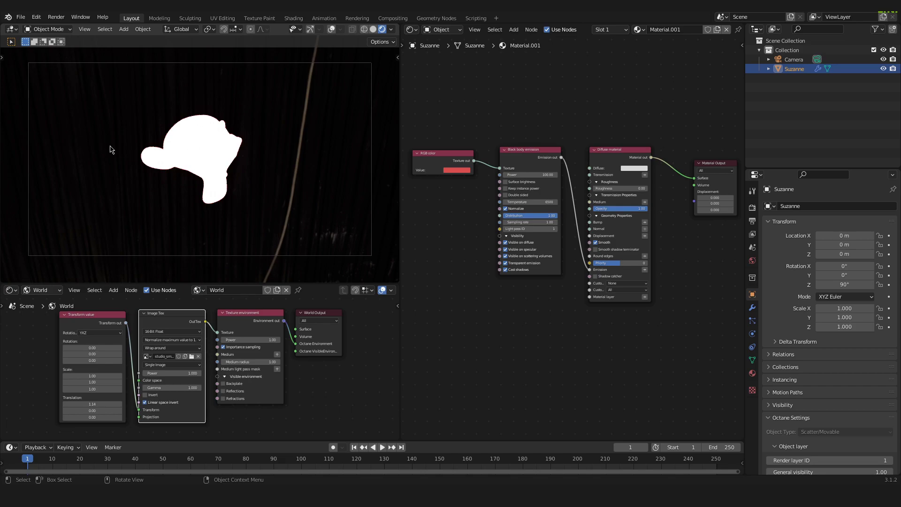
- Leave the camera view and turn on the viewport's overlays and gizmos
{"action": "key", "text": "KP_0"}
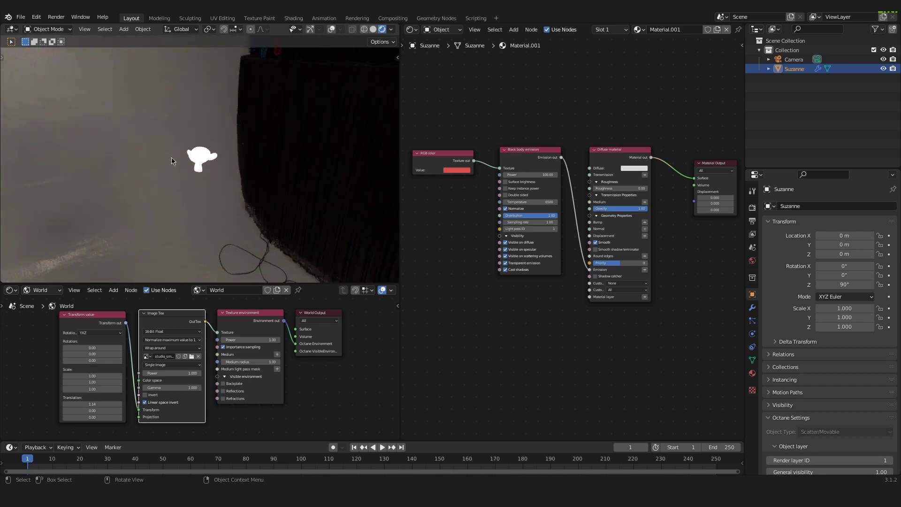
{"action": "left_click", "coordinate": [331, 29]}
{"action": "left_click", "coordinate": [310, 29]}
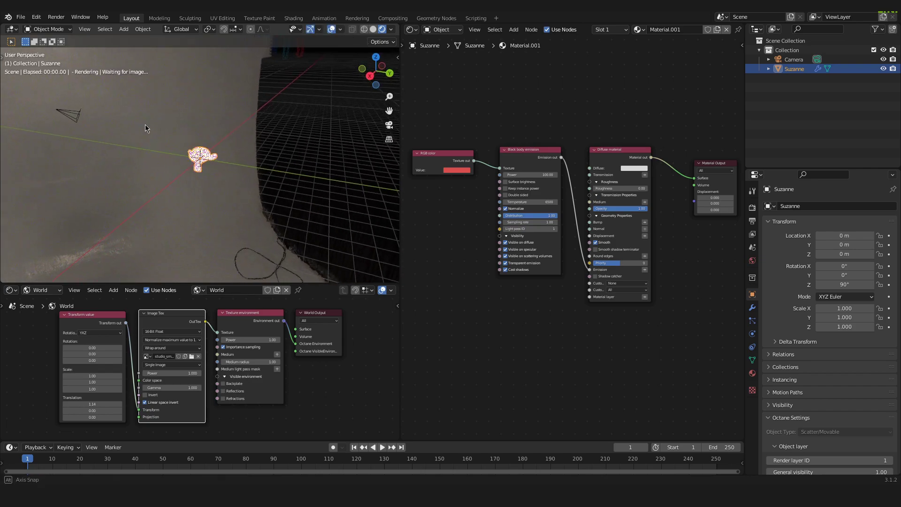
- Select the camera in the scene and return to the camera view
{"action": "middle_click_drag", "start_coordinate": [145, 125], "coordinate": [112, 121]}
{"action": "left_click", "coordinate": [94, 104]}
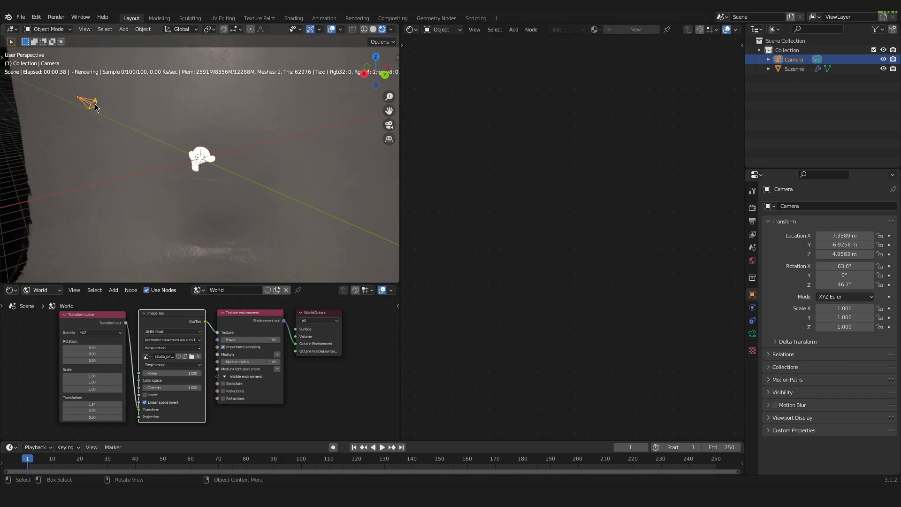
{"action": "key", "text": "KP_0"}
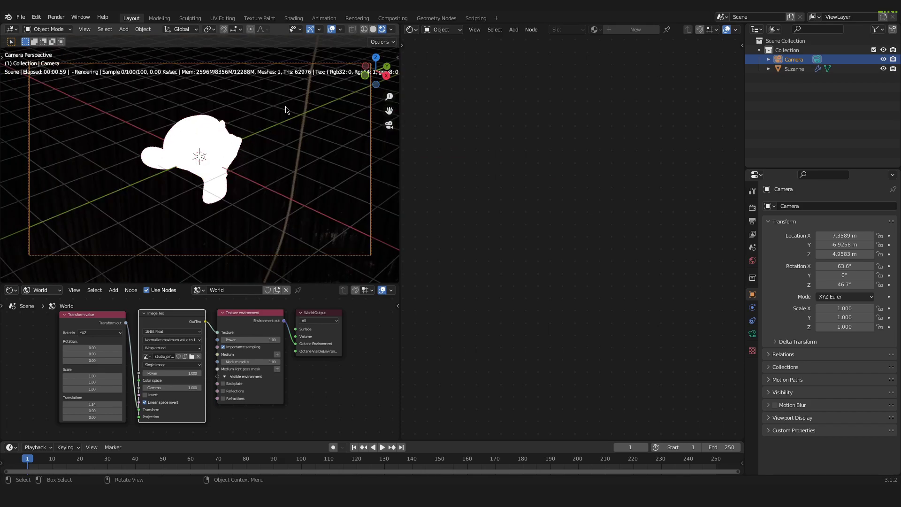
- Hide the viewport's overlays and gizmos and make the camera the active object
{"action": "left_click", "coordinate": [332, 29]}
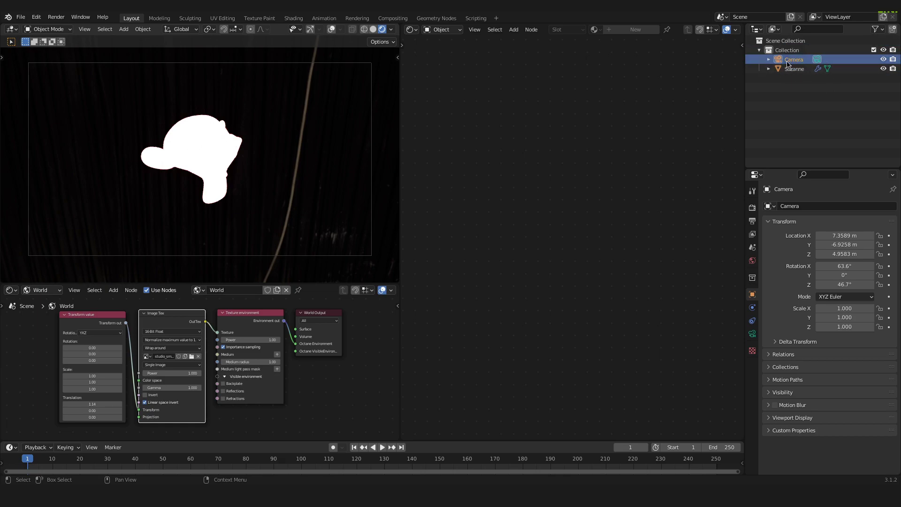
{"action": "left_click", "coordinate": [791, 70]}
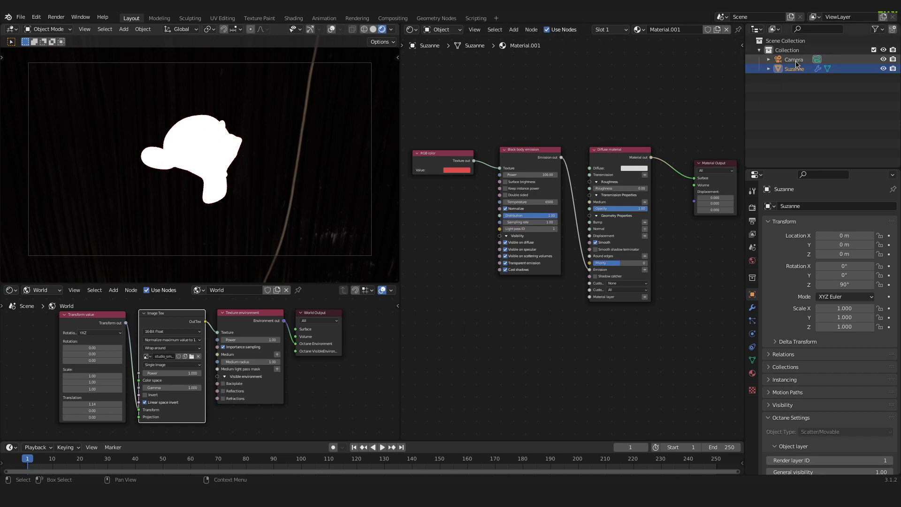
{"action": "left_click", "coordinate": [794, 61]}
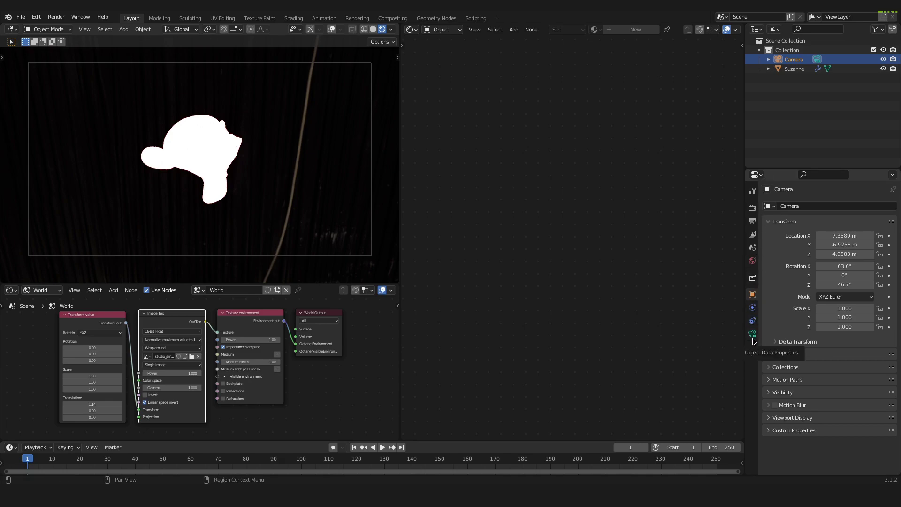
- Raise the Bloom power in the camera's Octane Post Processing settings to about 11.151
{"action": "left_click", "coordinate": [752, 334]}
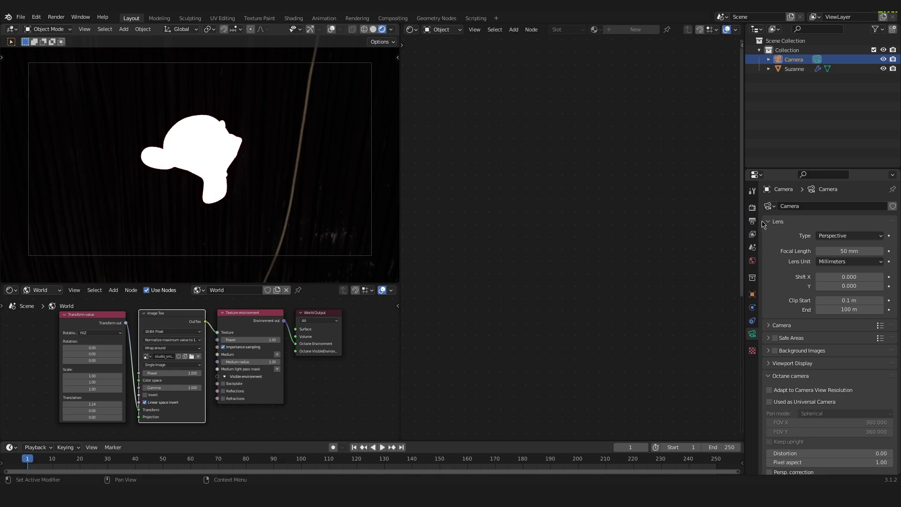
{"action": "scroll", "coordinate": [762, 224], "scroll_direction": "down", "scroll_amount": 20}
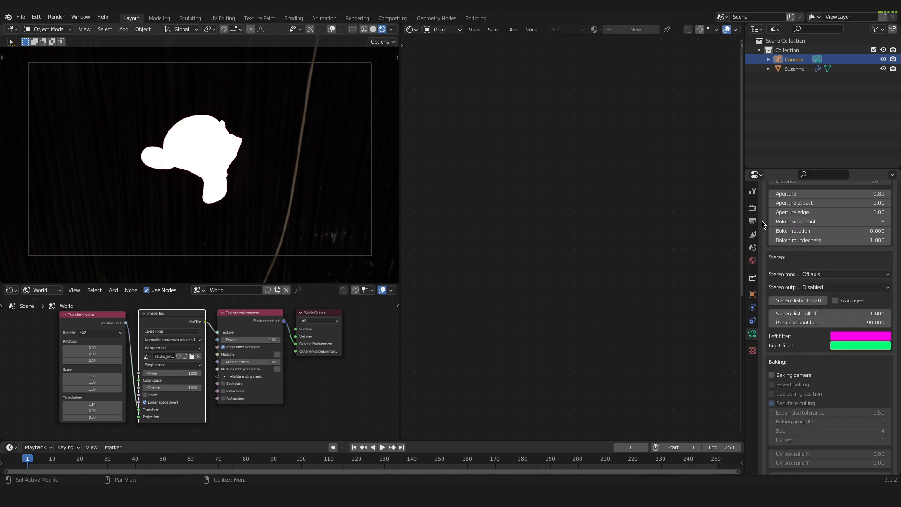
{"action": "scroll", "coordinate": [762, 224], "scroll_direction": "down", "scroll_amount": 20}
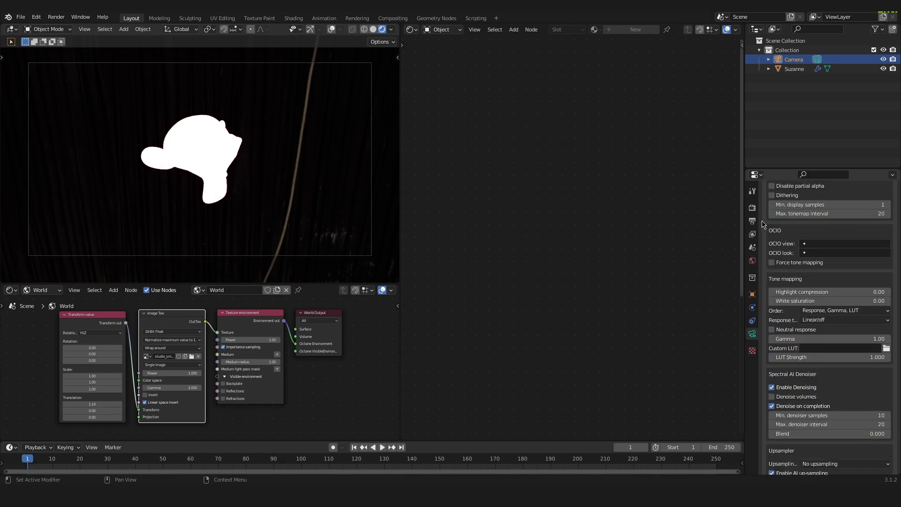
{"action": "scroll", "coordinate": [762, 224], "scroll_direction": "down", "scroll_amount": 8}
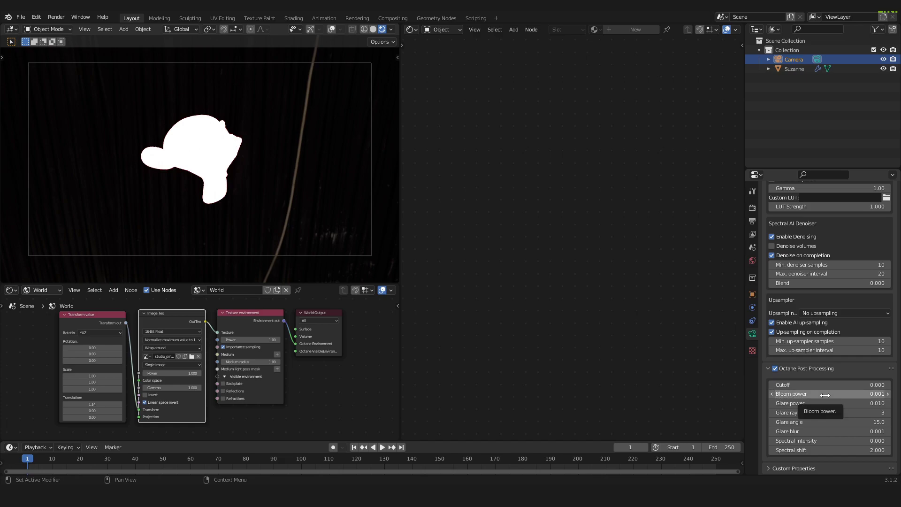
{"action": "left_click_drag", "start_coordinate": [825, 395], "coordinate": [881, 395]}
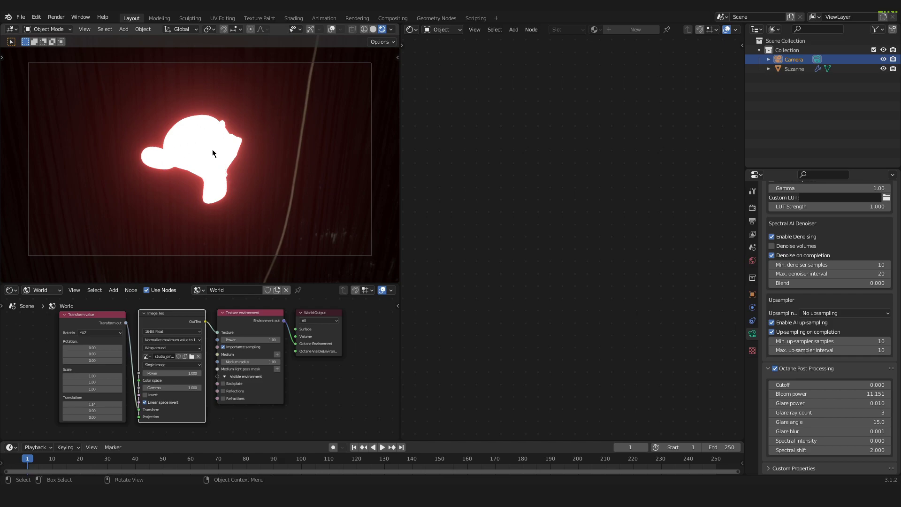
- Recolor Suzanne's emission in the RGB color node, trying purple and blue before settling on light green
{"action": "left_click", "coordinate": [227, 137]}
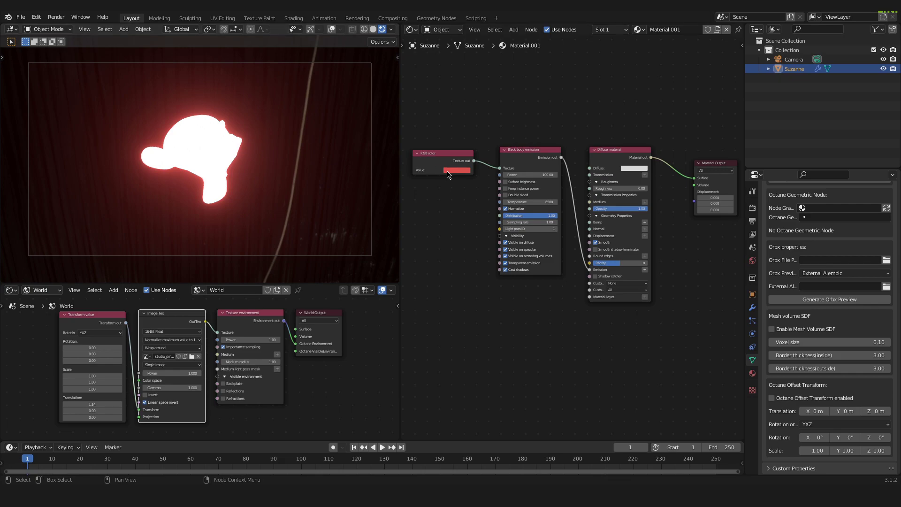
{"action": "scroll", "coordinate": [441, 164], "scroll_direction": "up", "scroll_amount": 2}
{"action": "middle_click_drag", "start_coordinate": [441, 163], "coordinate": [540, 164]}
{"action": "scroll", "coordinate": [574, 184], "scroll_direction": "up", "scroll_amount": 3}
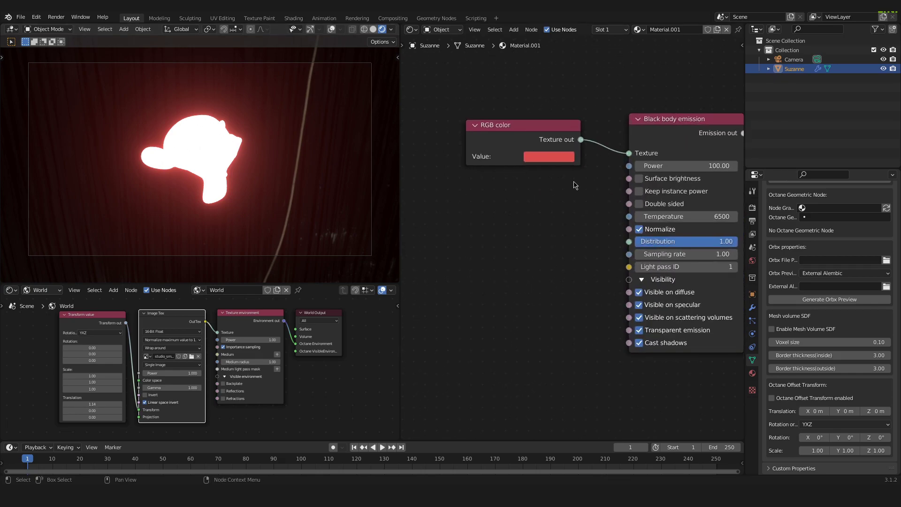
{"action": "left_click", "coordinate": [566, 164]}
{"action": "left_click", "coordinate": [601, 221]}
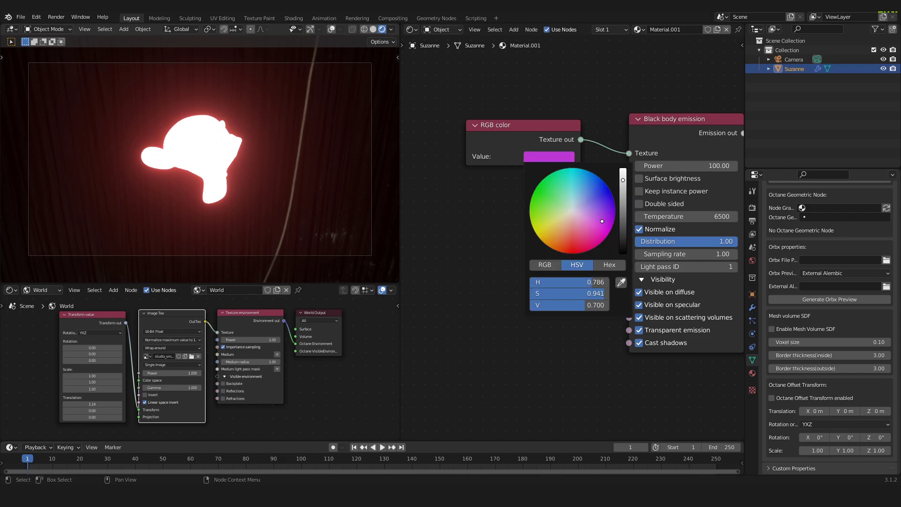
{"action": "left_click", "coordinate": [600, 192]}
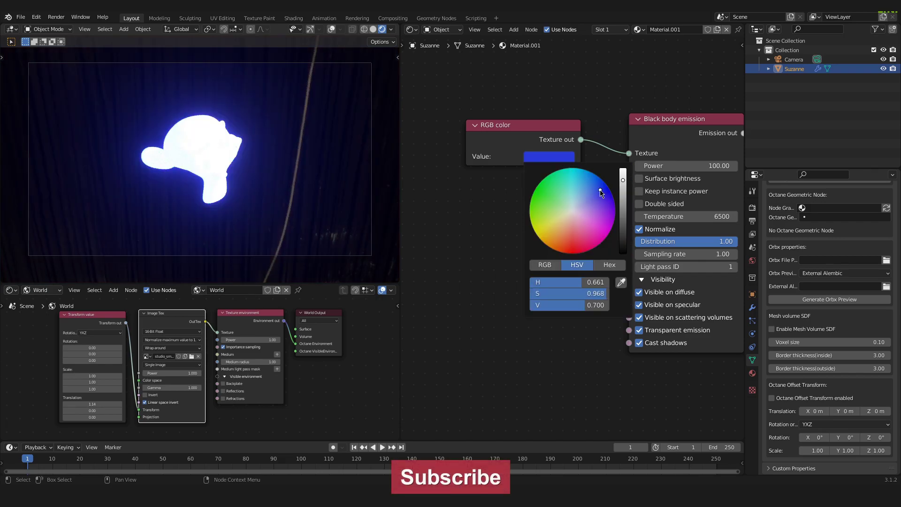
{"action": "left_click", "coordinate": [546, 206]}
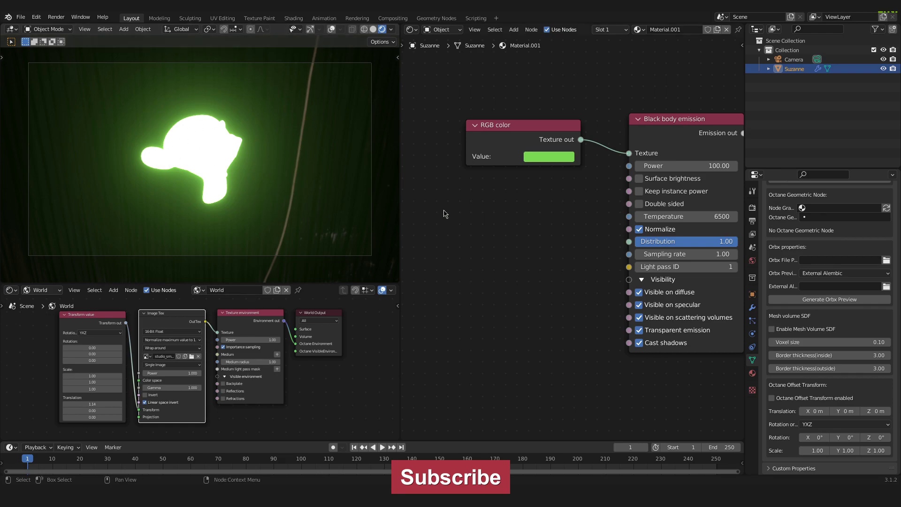
{"action": "scroll", "coordinate": [509, 222], "scroll_direction": "down", "scroll_amount": 3}
{"action": "middle_click_drag", "start_coordinate": [536, 219], "coordinate": [433, 213]}
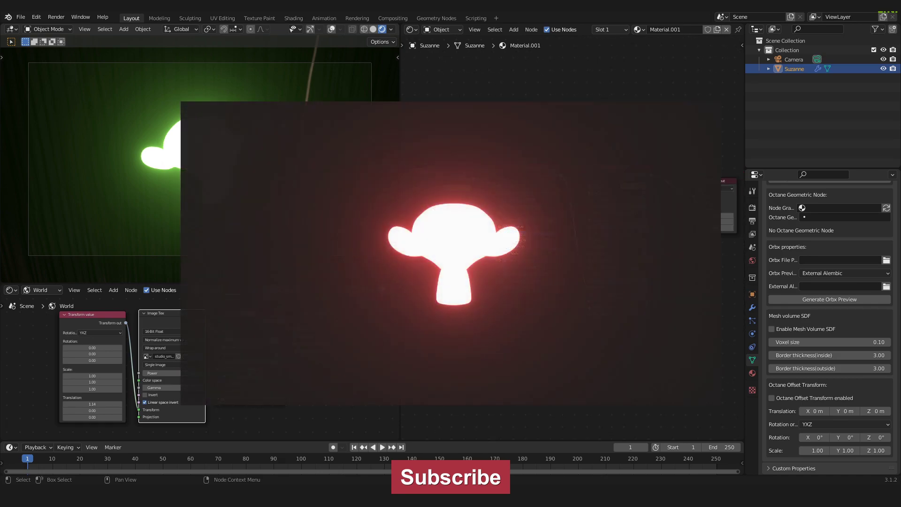